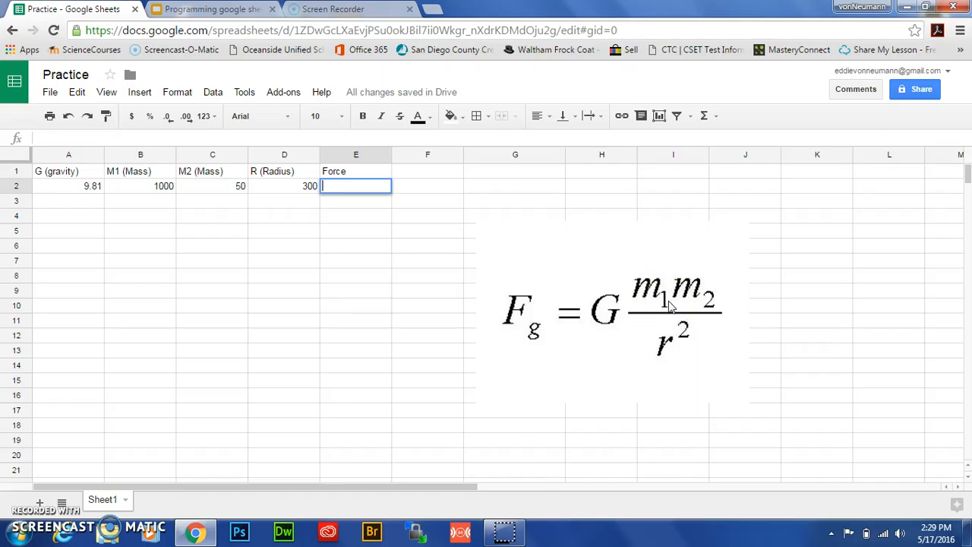
# Enter a formula in the Force cell E2 multiplying M1 by M2: =MULTIPLY(B2,C2).
pyautogui.click(31, 492)
pyautogui.click(347, 187)
pyautogui.write('=')
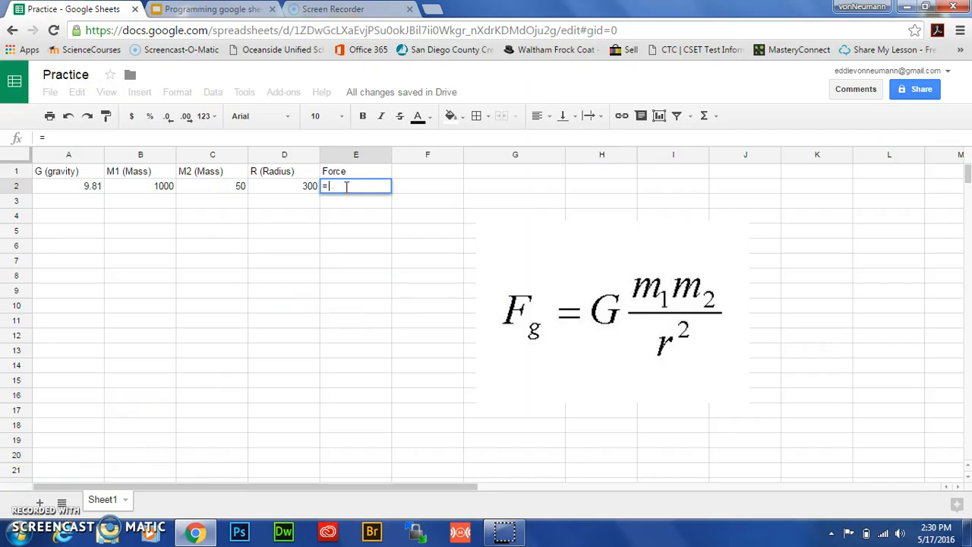
pyautogui.write('mult')
pyautogui.click(346, 201)
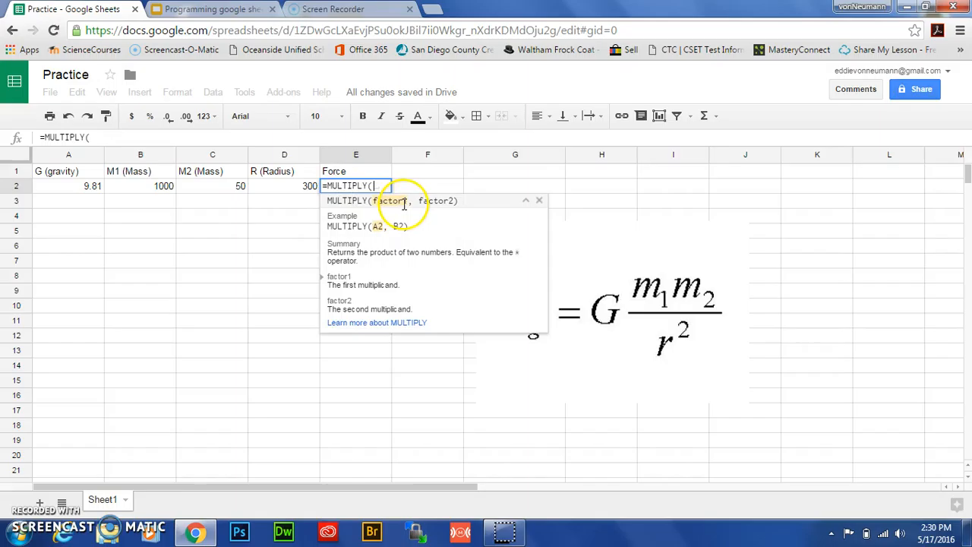
pyautogui.click(141, 189)
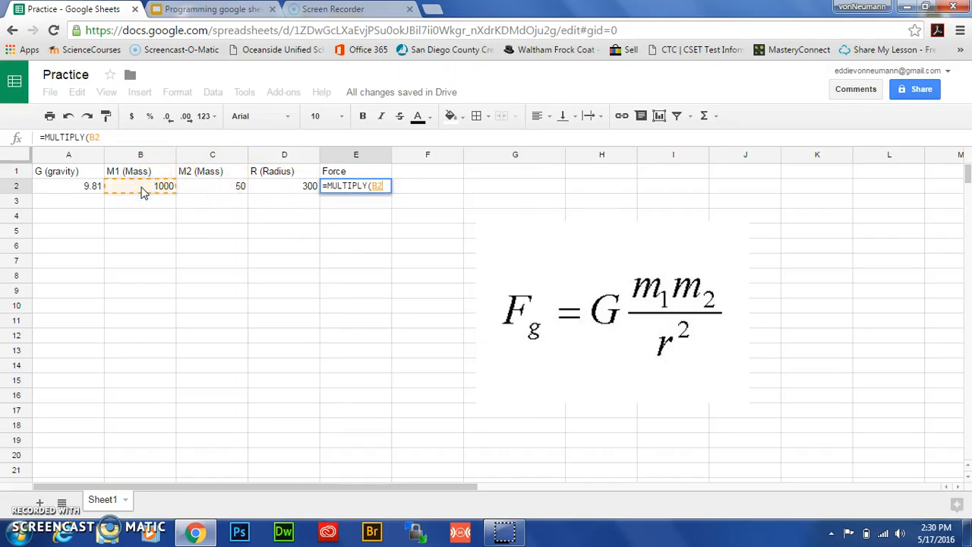
pyautogui.write(',')
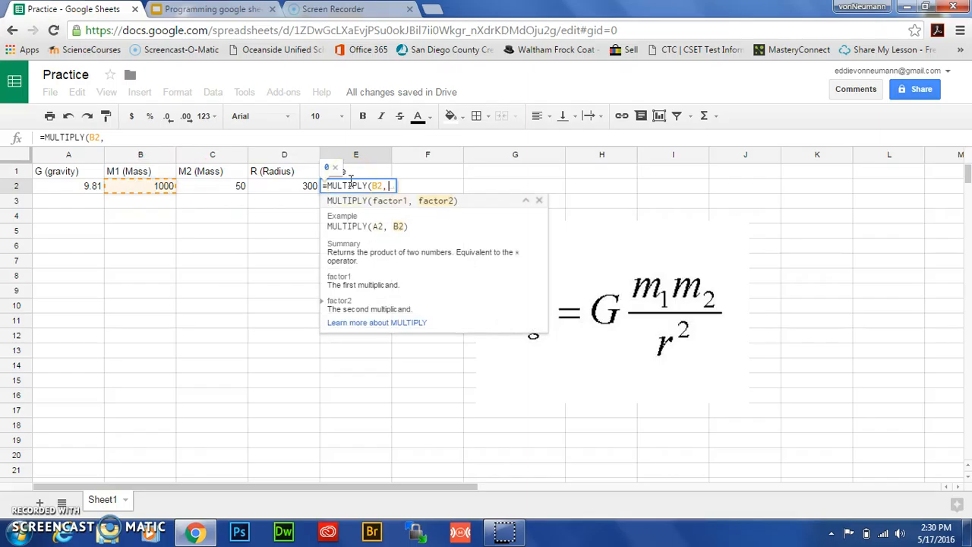
pyautogui.click(234, 190)
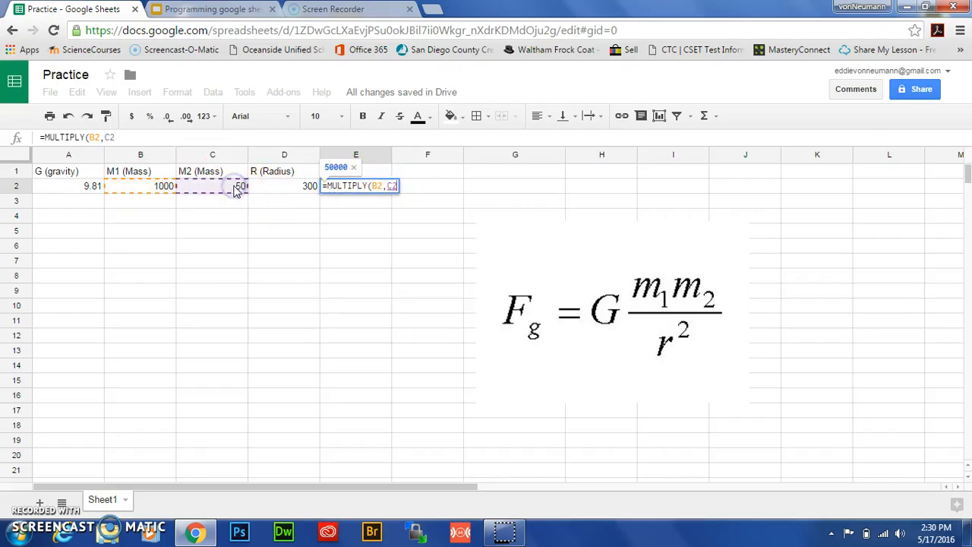
pyautogui.click(340, 195)
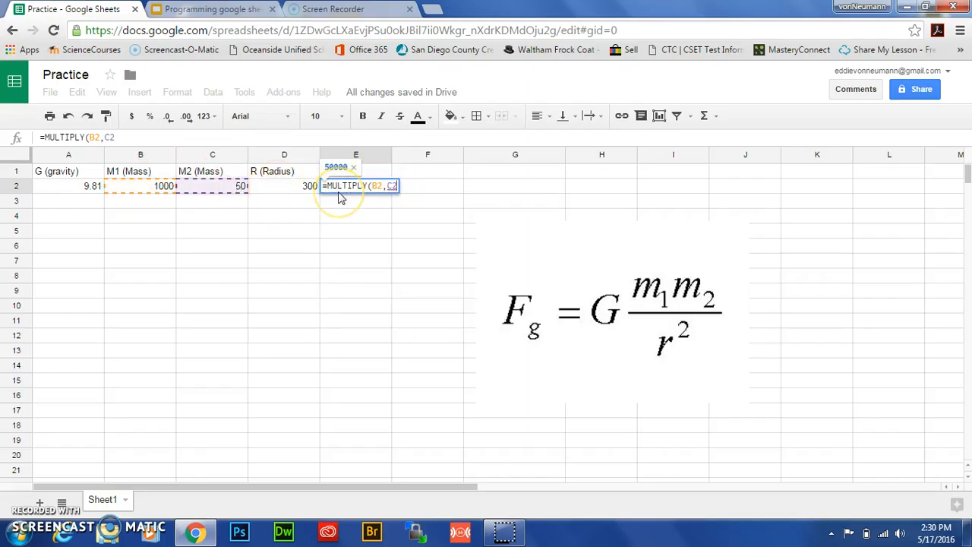
pyautogui.write(')')
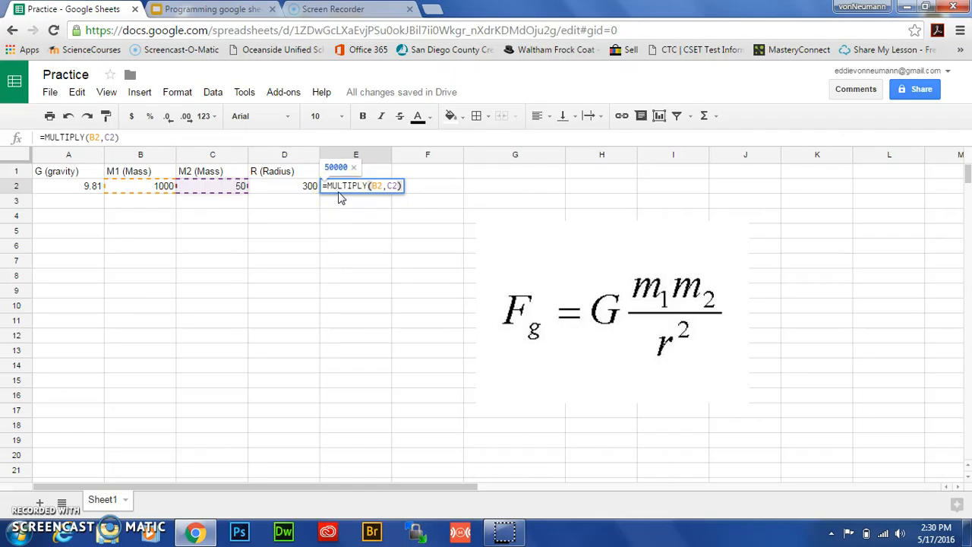
pyautogui.press('Return')
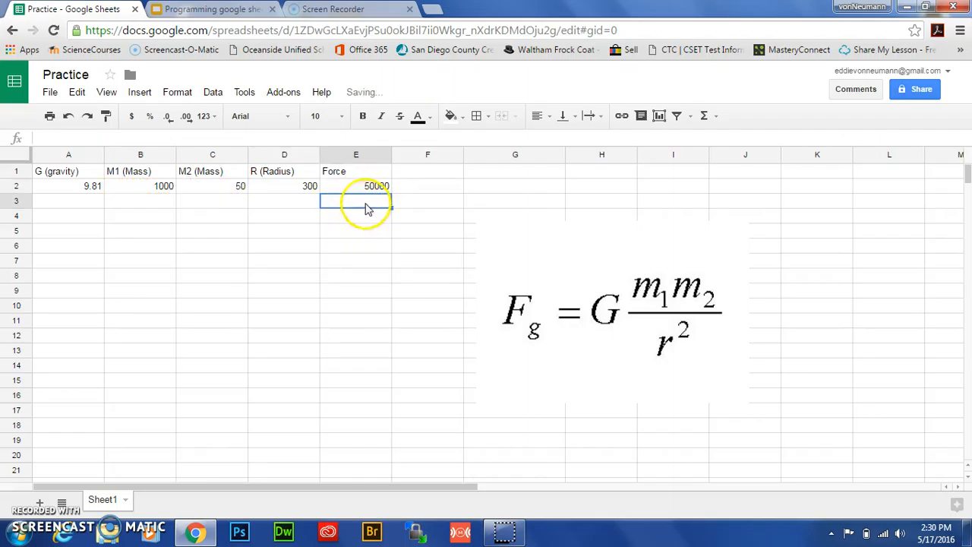
# Edit the E2 formula and wrap the product inside a Divide function as its dividend.
pyautogui.doubleClick(358, 187)
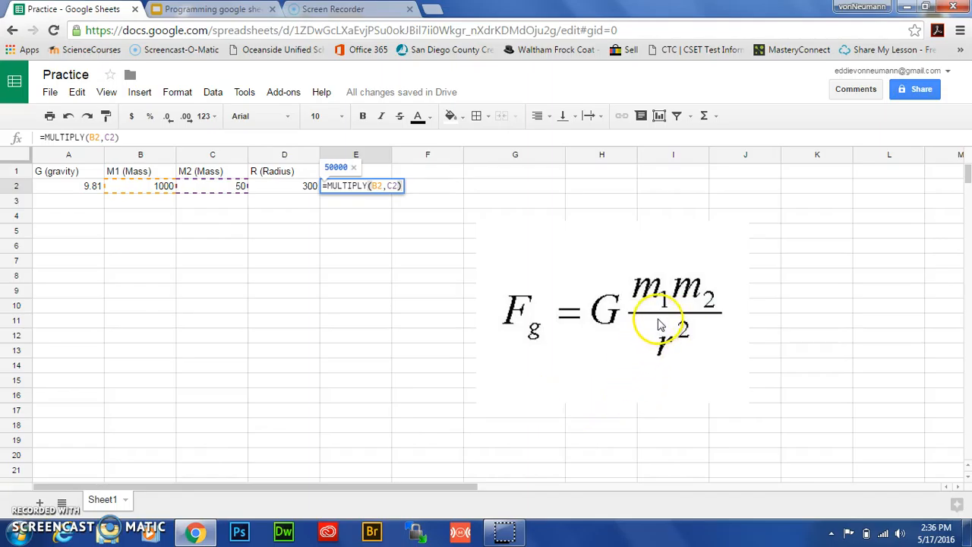
pyautogui.rightClick(328, 186)
pyautogui.click(328, 189)
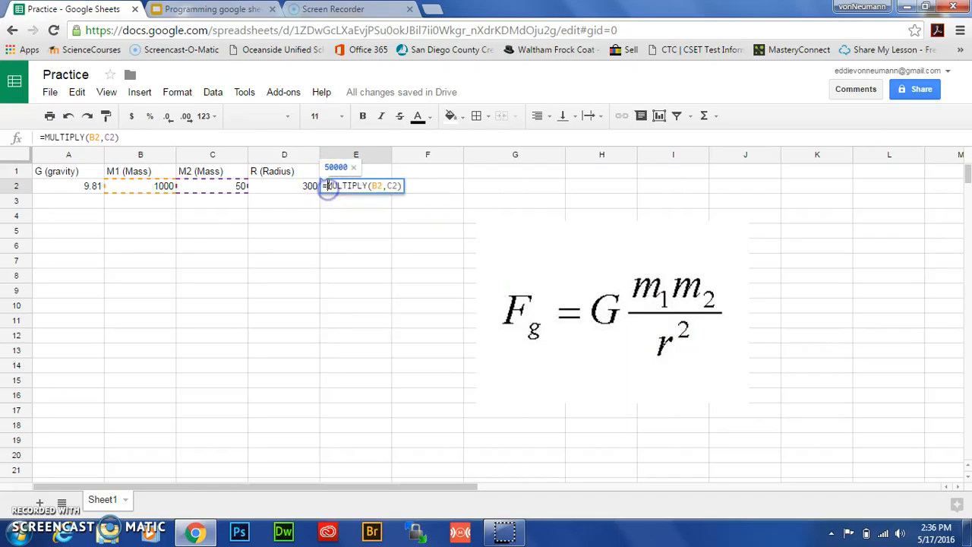
pyautogui.write('Divide ')
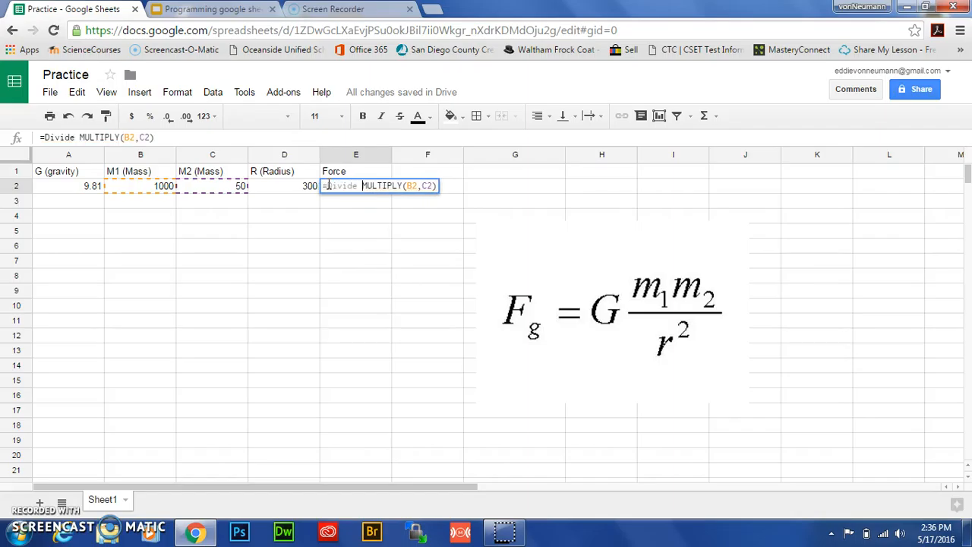
pyautogui.write('(')
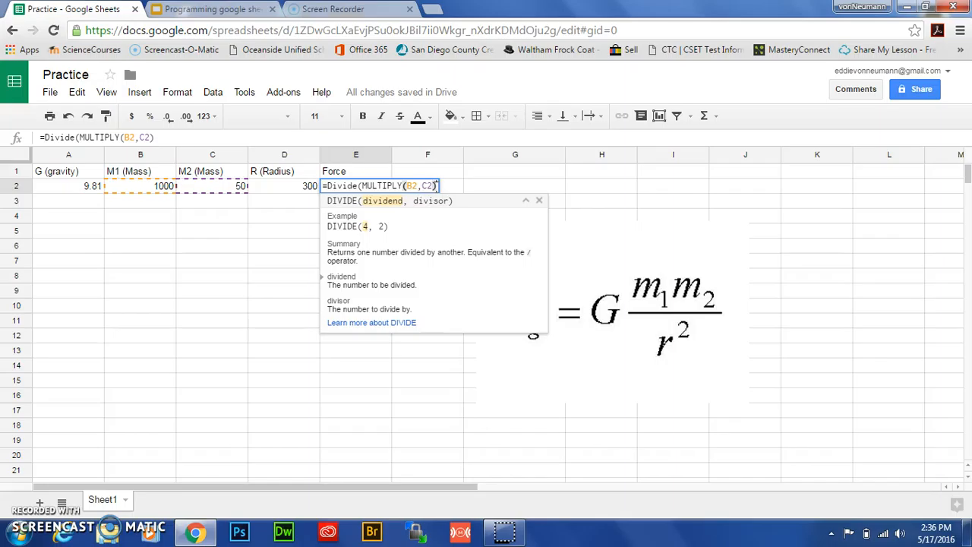
# Add (power(D2,2)) as the divisor, close the Divide function, and confirm the E2 formula.
pyautogui.write(', ')
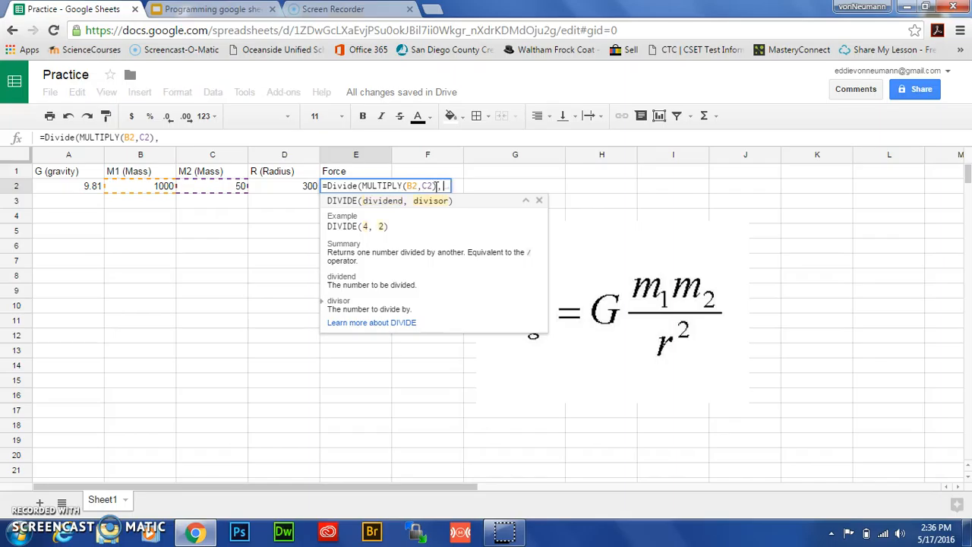
pyautogui.write('(')
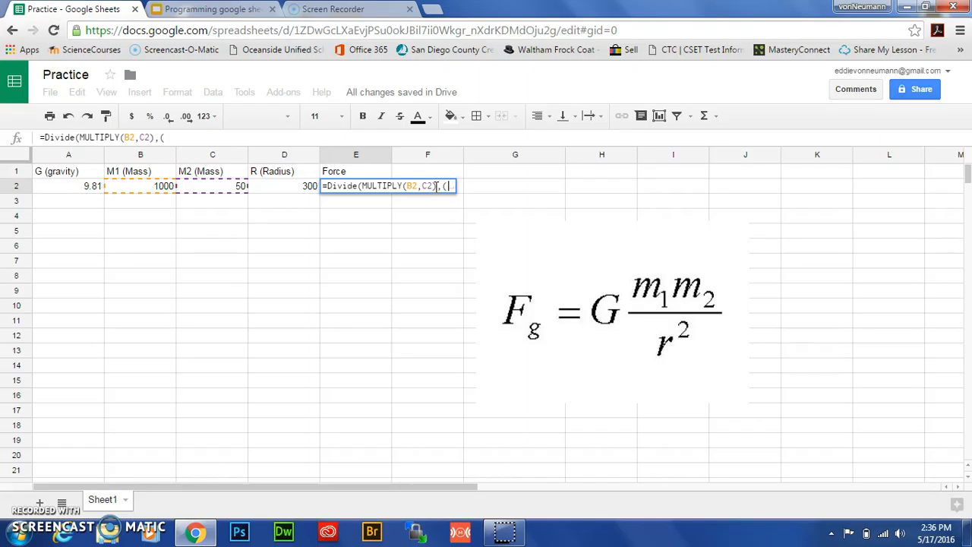
pyautogui.write('power')
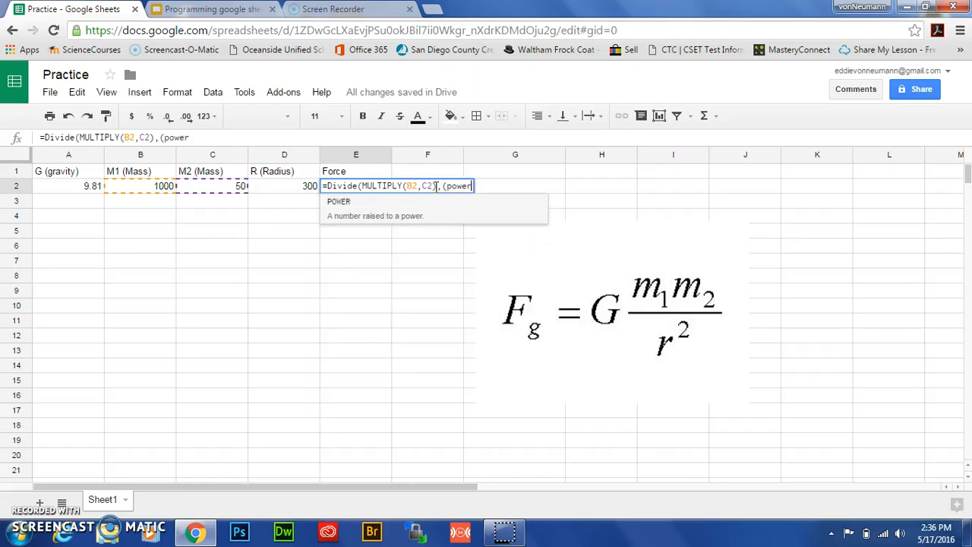
pyautogui.write('(')
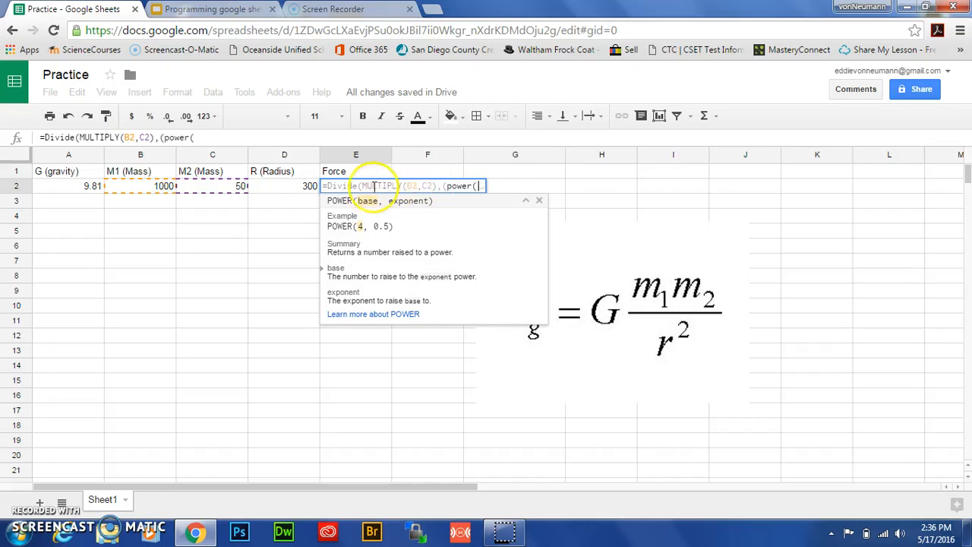
pyautogui.click(296, 190)
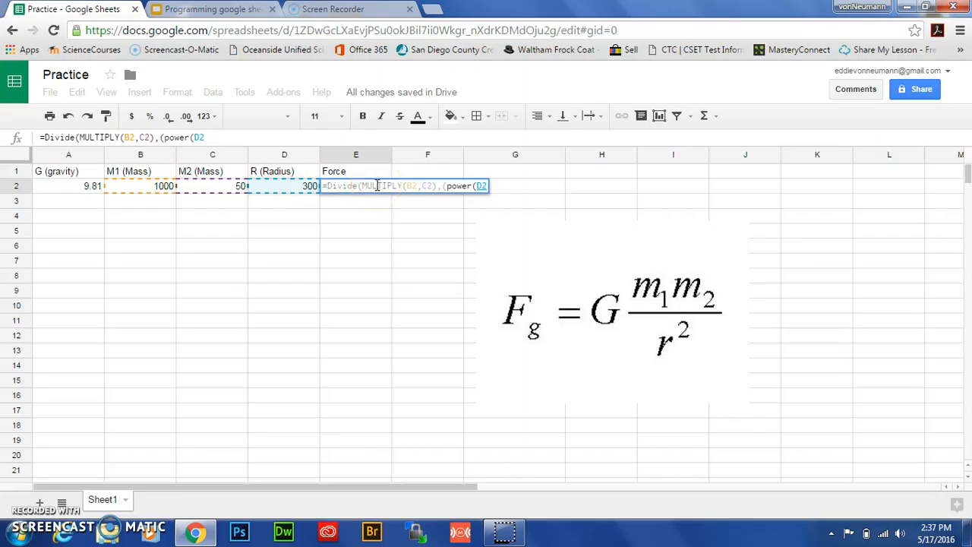
pyautogui.write(',2')
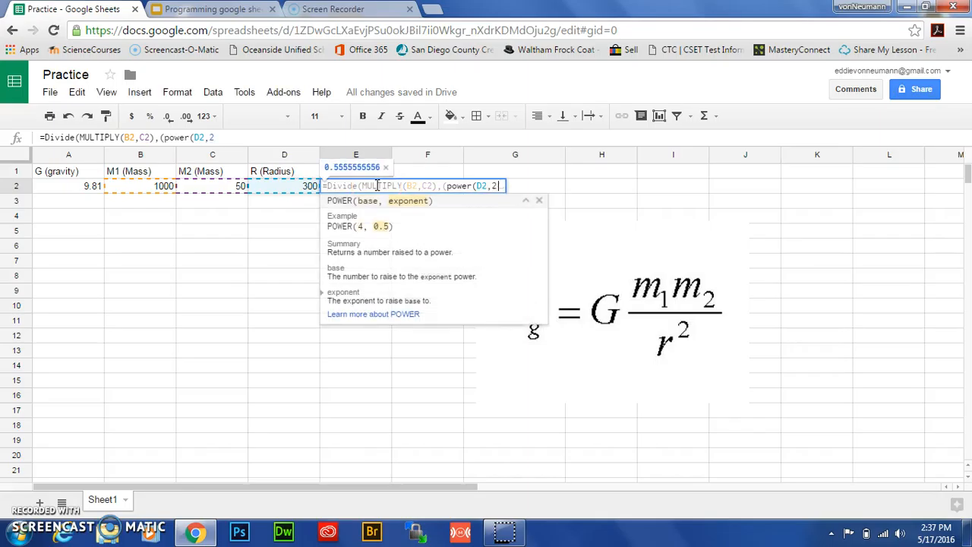
pyautogui.write(')')
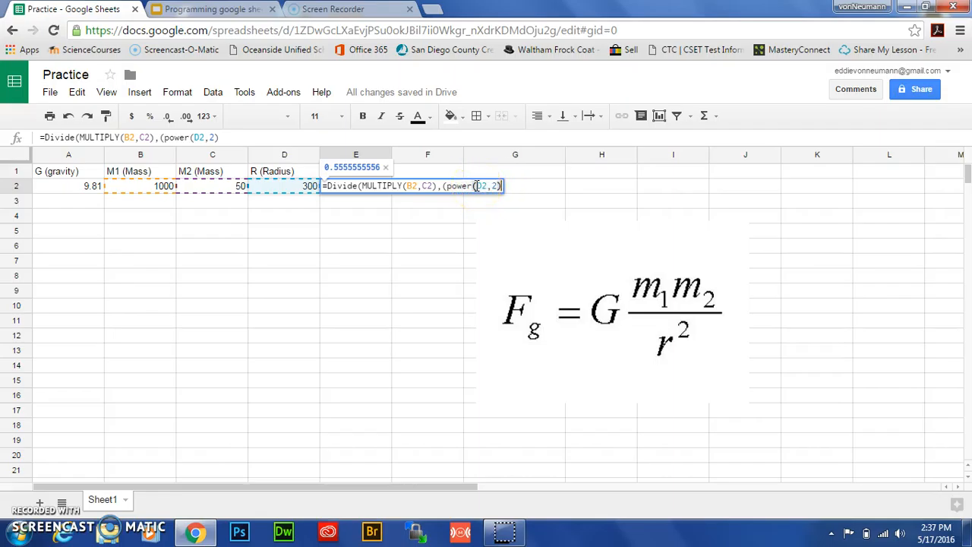
pyautogui.write(')')
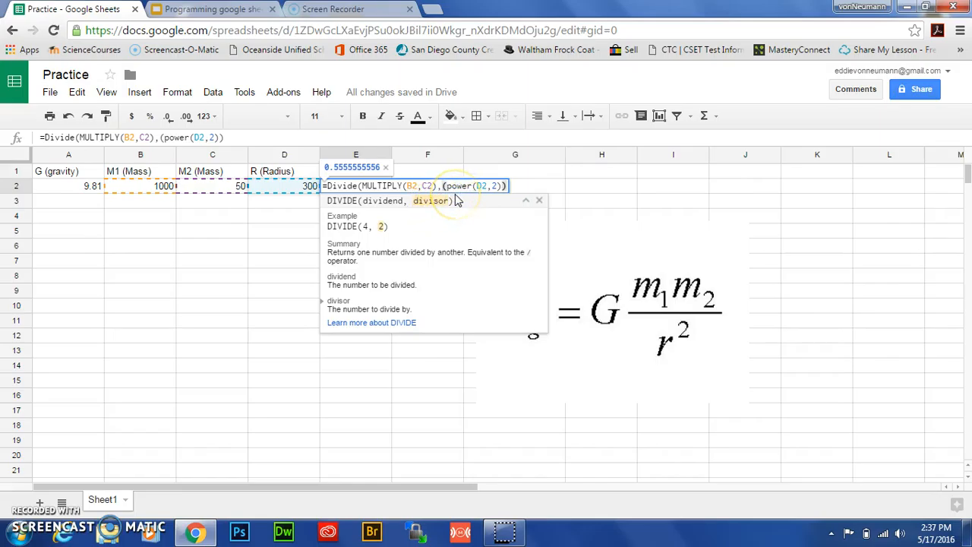
pyautogui.write(')')
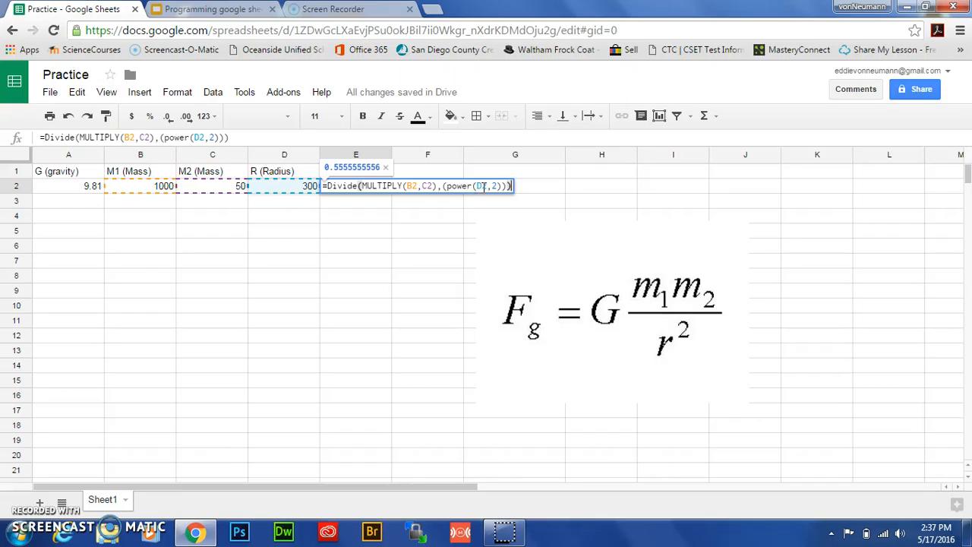
pyautogui.press('Return')
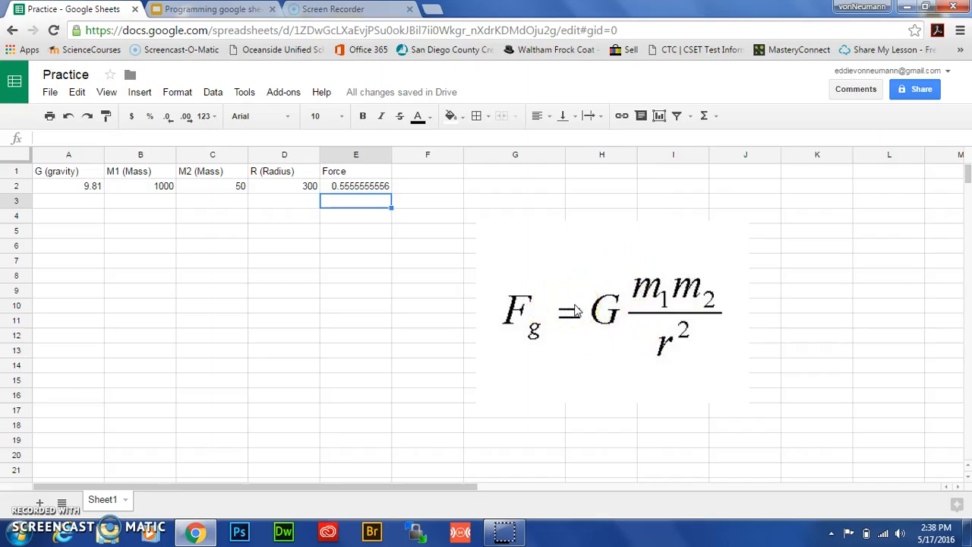
# Edit E2 again and wrap the whole formula in multiply with A2 as the first factor.
pyautogui.click(339, 188)
pyautogui.doubleClick(339, 188)
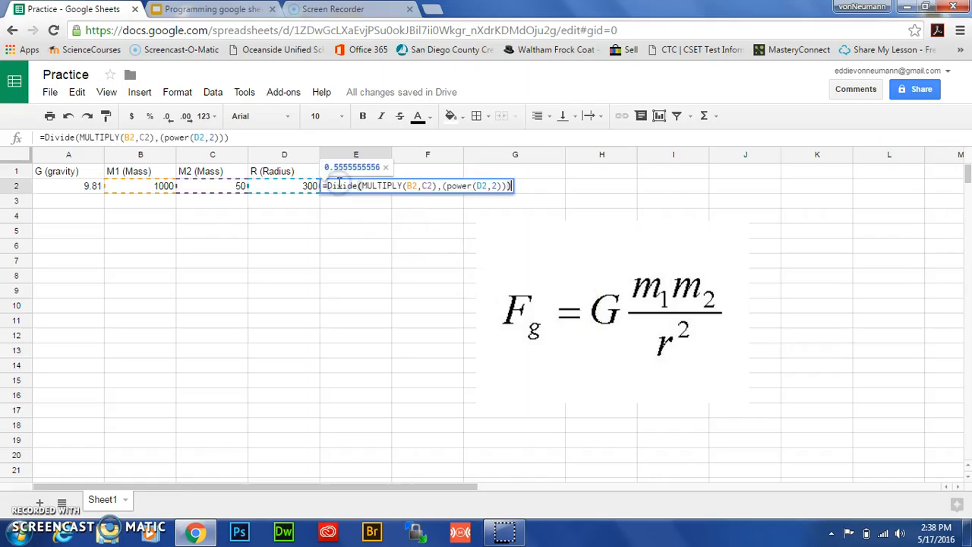
pyautogui.click(329, 186)
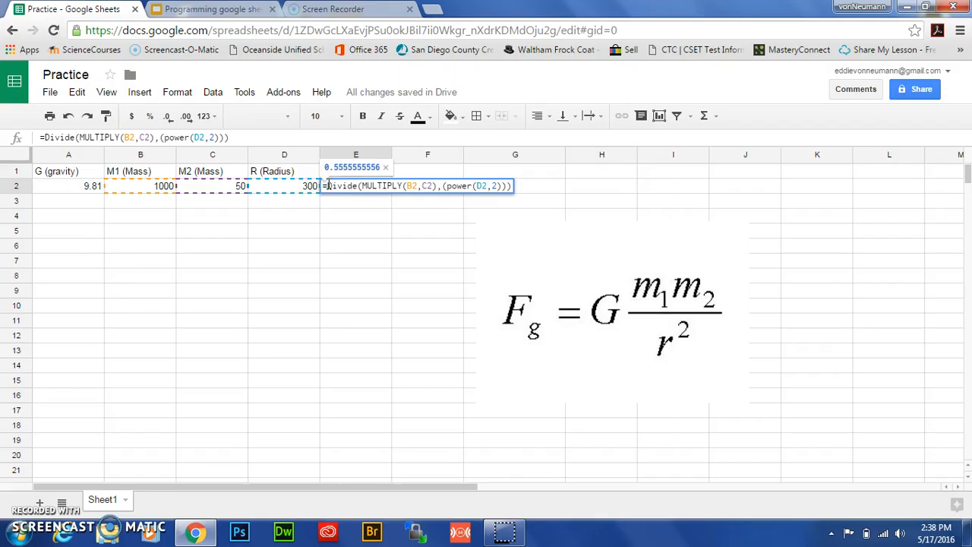
pyautogui.write('multiply')
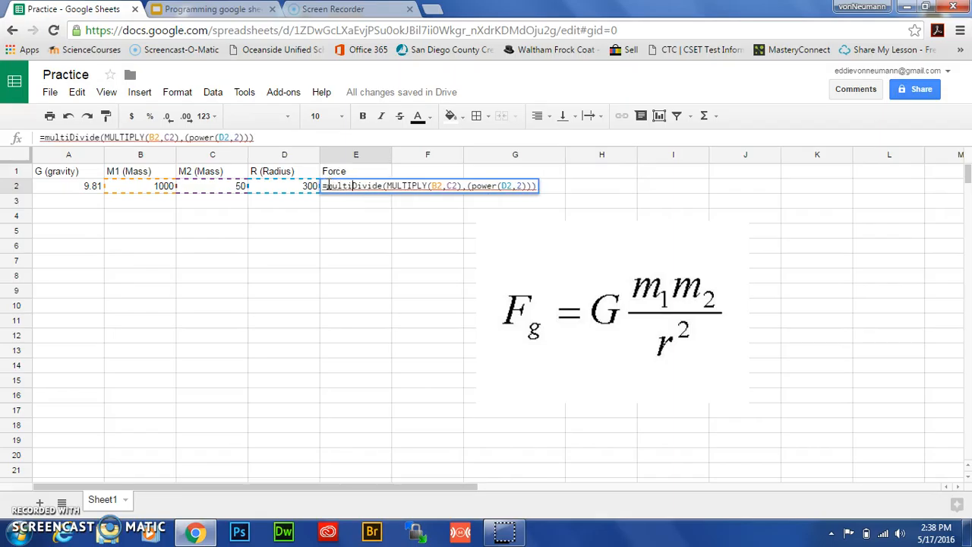
pyautogui.write('(')
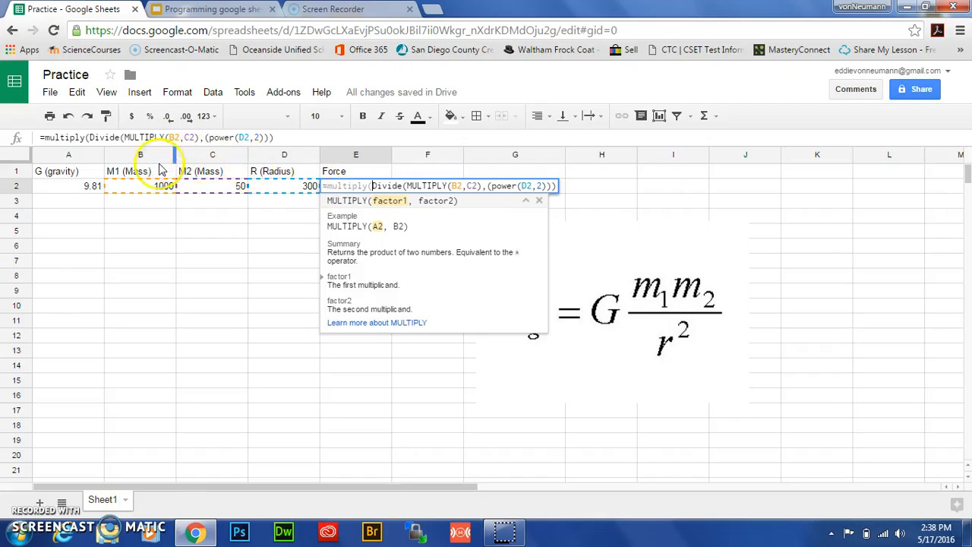
pyautogui.click(65, 186)
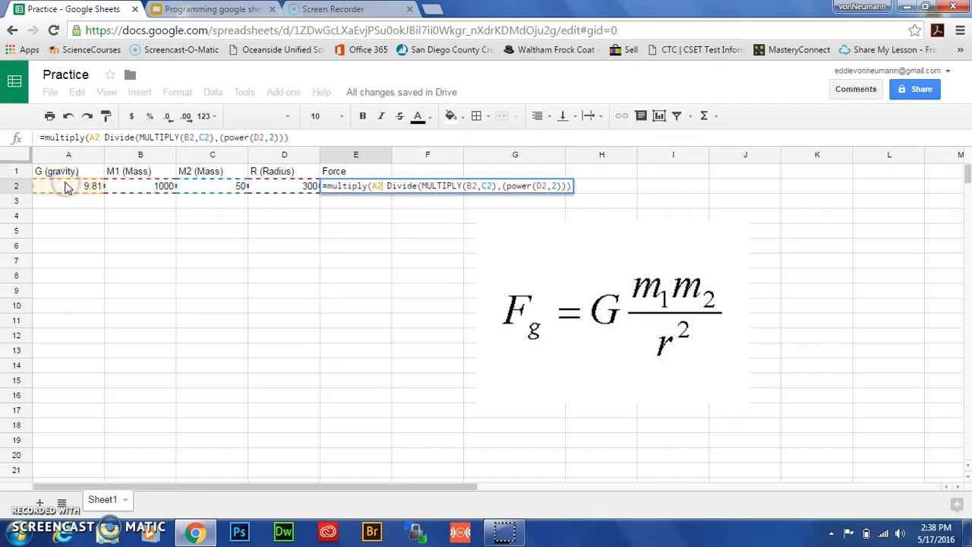
pyautogui.write(',')
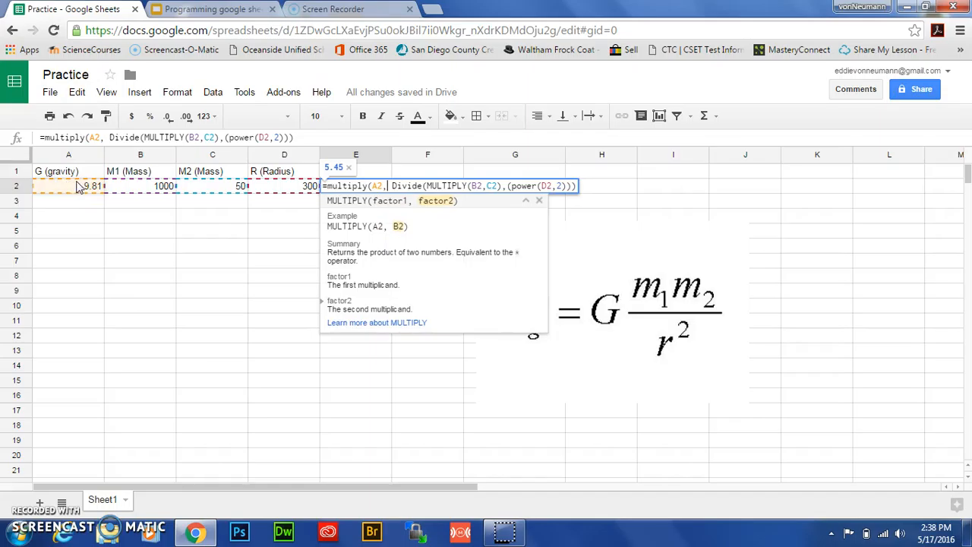
# Insert an opening parenthesis before Divide in the E2 formula and remove the space after the comma.
pyautogui.click(390, 183)
pyautogui.write('(')
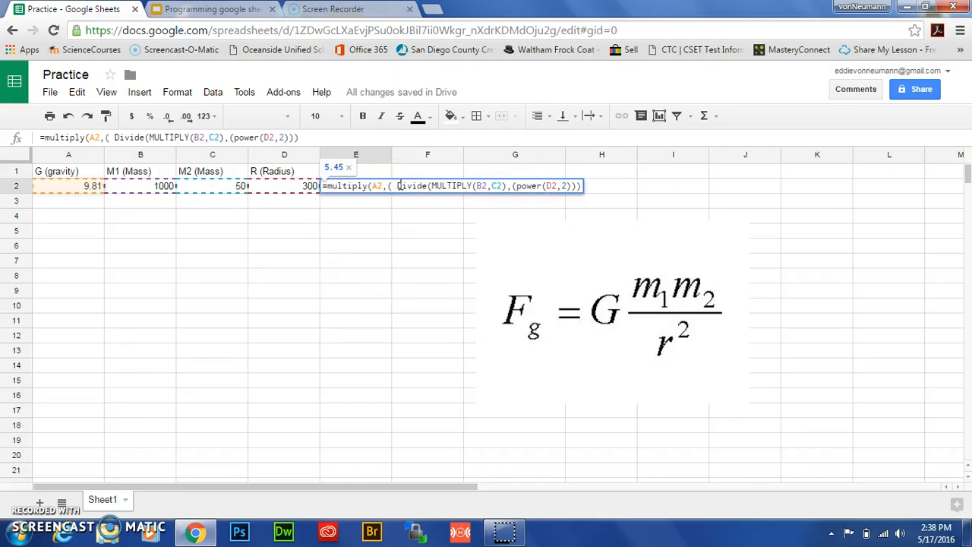
pyautogui.press('Delete')
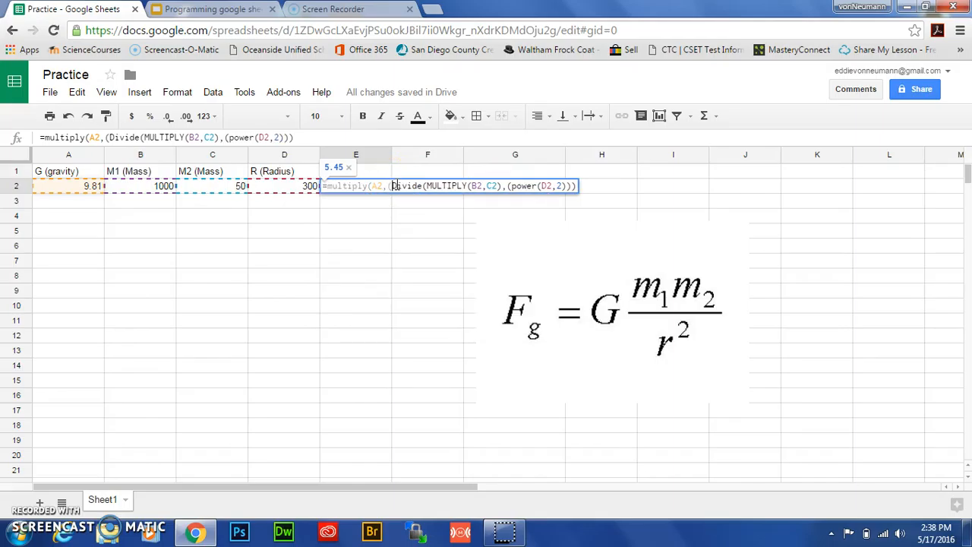
# Check which parentheses pair with the Divide function in the E2 formula.
pyautogui.press('Right')
pyautogui.press('Right')
pyautogui.press('Right')
pyautogui.press('Right')
pyautogui.press('Right')
pyautogui.press('Right')
pyautogui.press('Right')
pyautogui.press('Right')
pyautogui.press('Right')
pyautogui.press('Right')
pyautogui.press('Right')
pyautogui.press('Right')
pyautogui.press('Right')
pyautogui.press('Right')
pyautogui.press('Right')
pyautogui.press('Right')
pyautogui.press('Right')
pyautogui.press('Right')
pyautogui.press('Right')
pyautogui.press('Right')
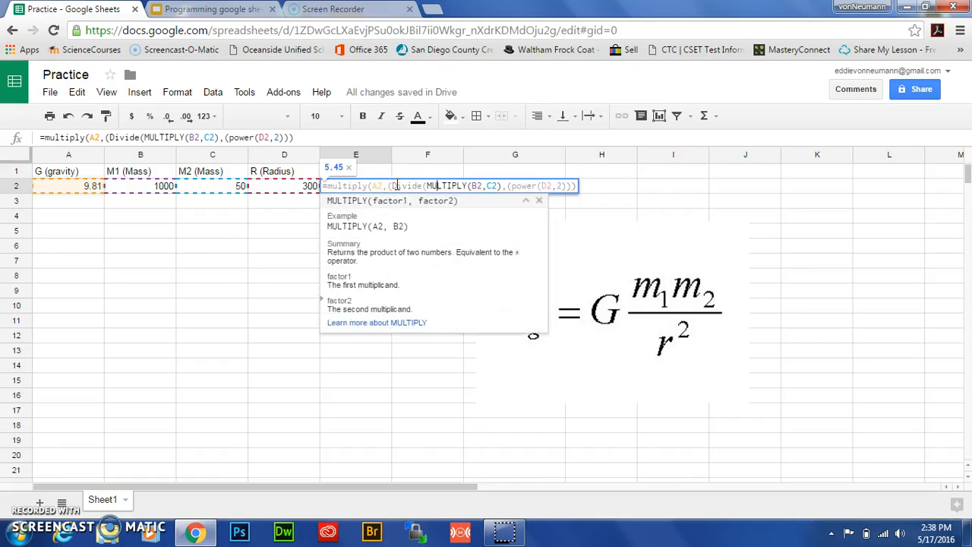
pyautogui.click(396, 185)
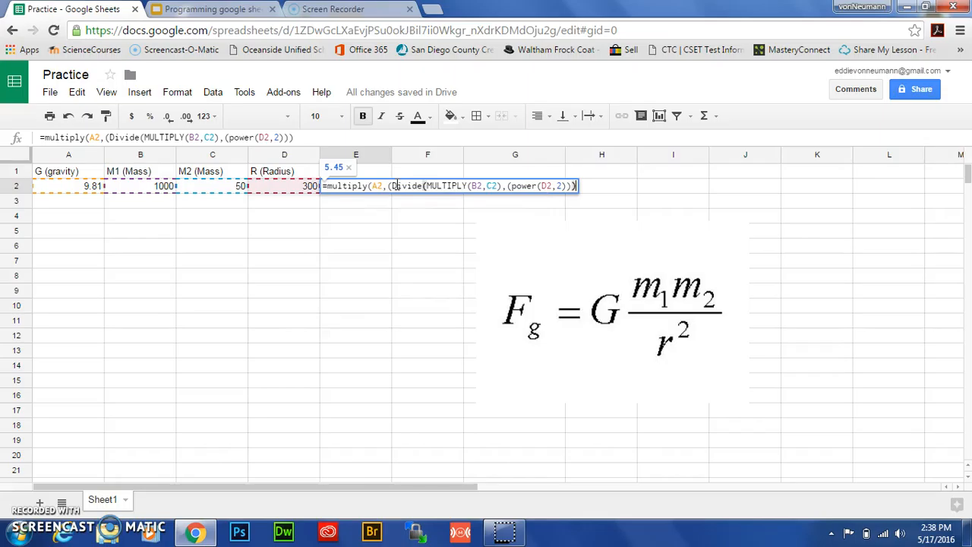
pyautogui.click(395, 186)
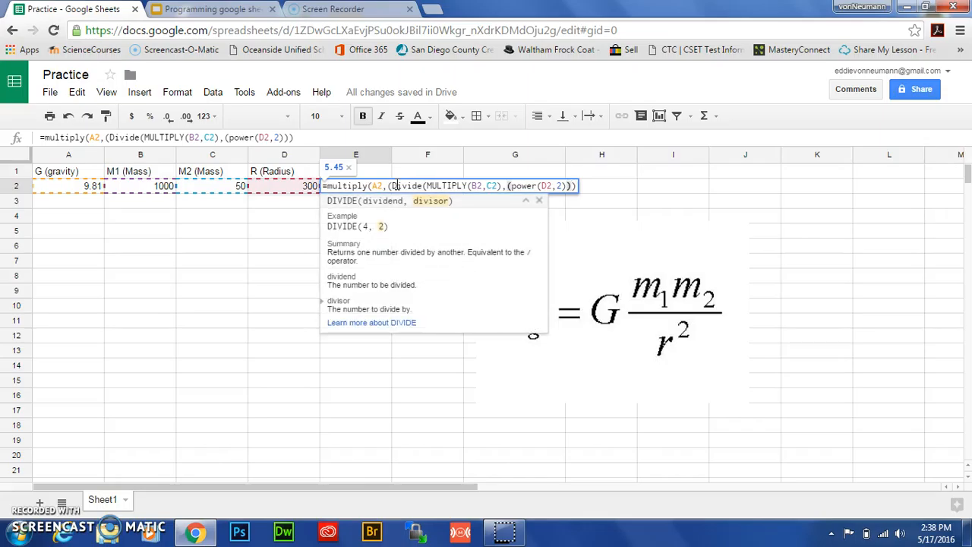
pyautogui.press('Right')
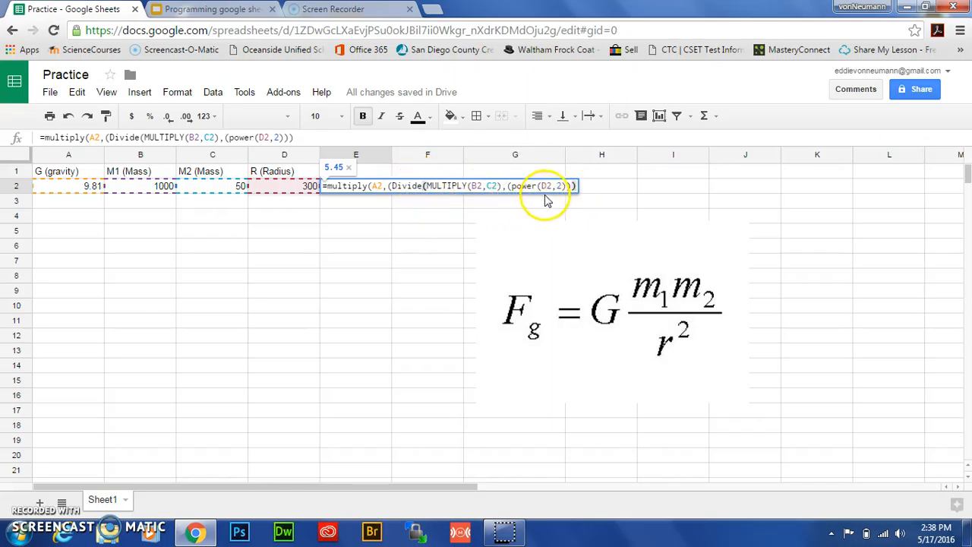
pyautogui.click(391, 187)
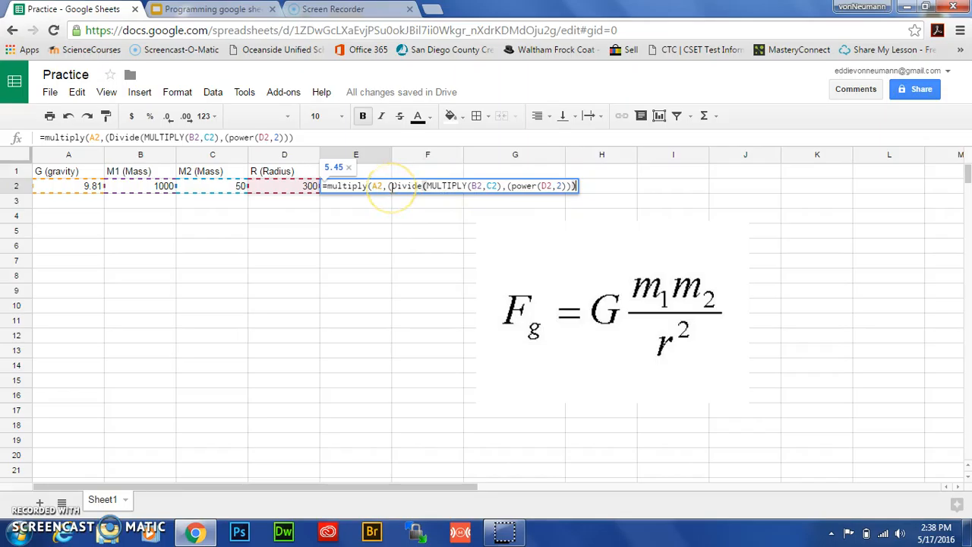
# Add two closing parentheses at the end of the E2 formula to balance it, and confirm the formula.
pyautogui.click(577, 185)
pyautogui.write(')')
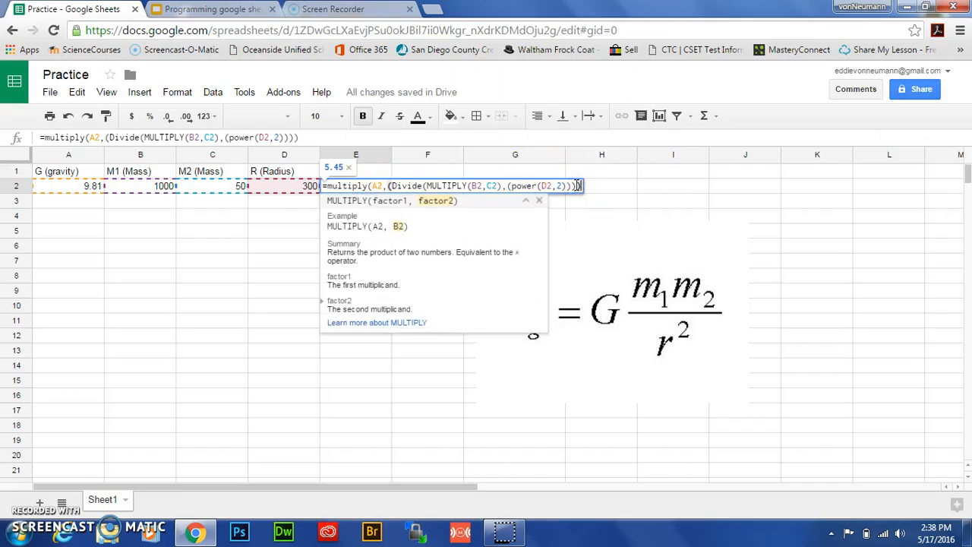
pyautogui.click(391, 186)
pyautogui.click(573, 185)
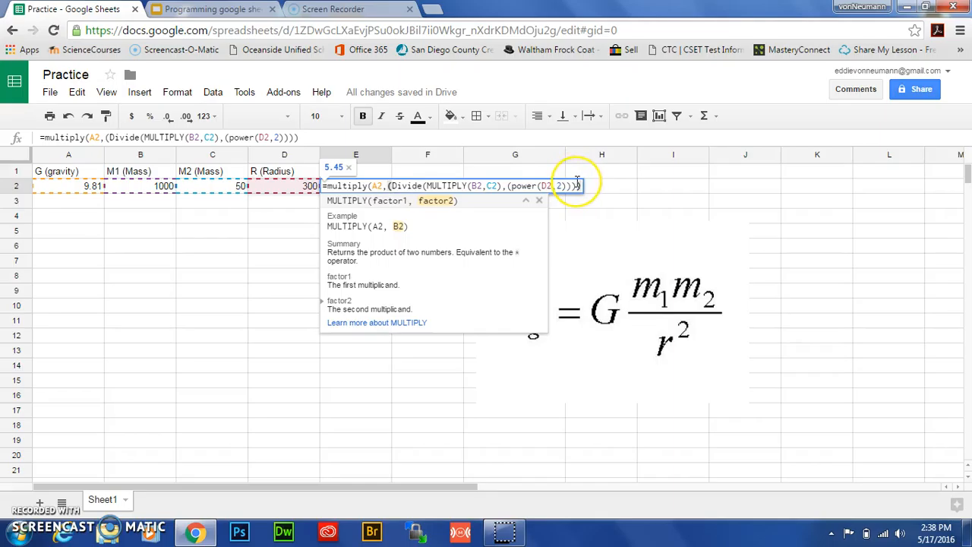
pyautogui.write(')')
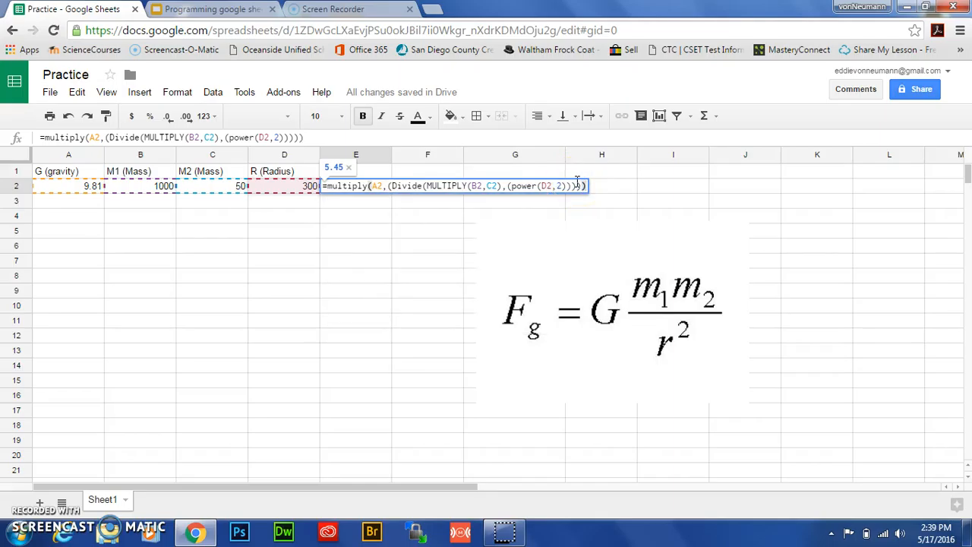
pyautogui.click(556, 186)
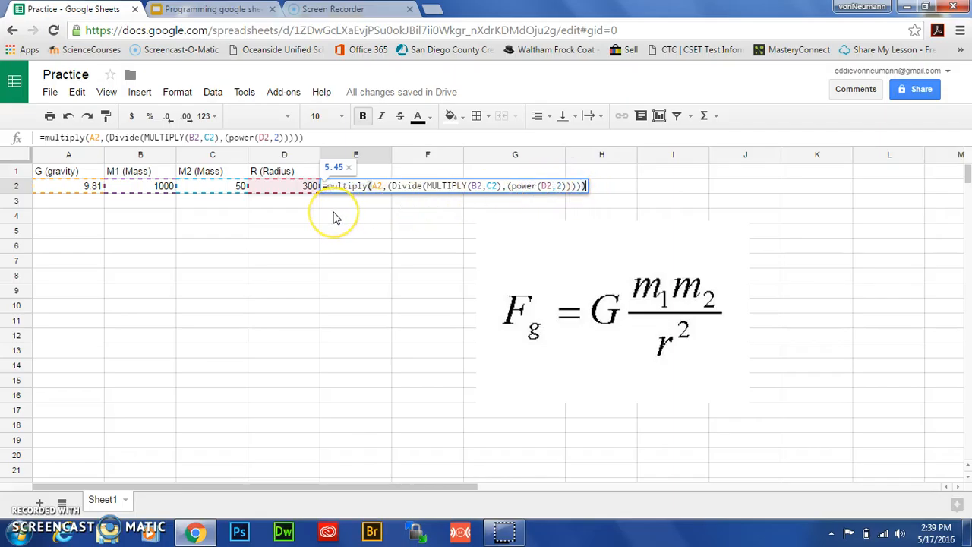
pyautogui.press('Return')
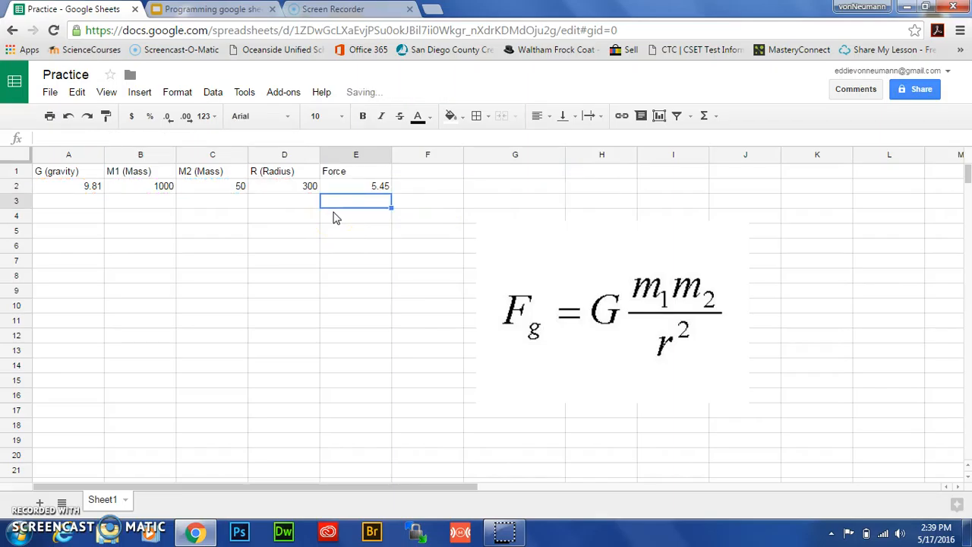